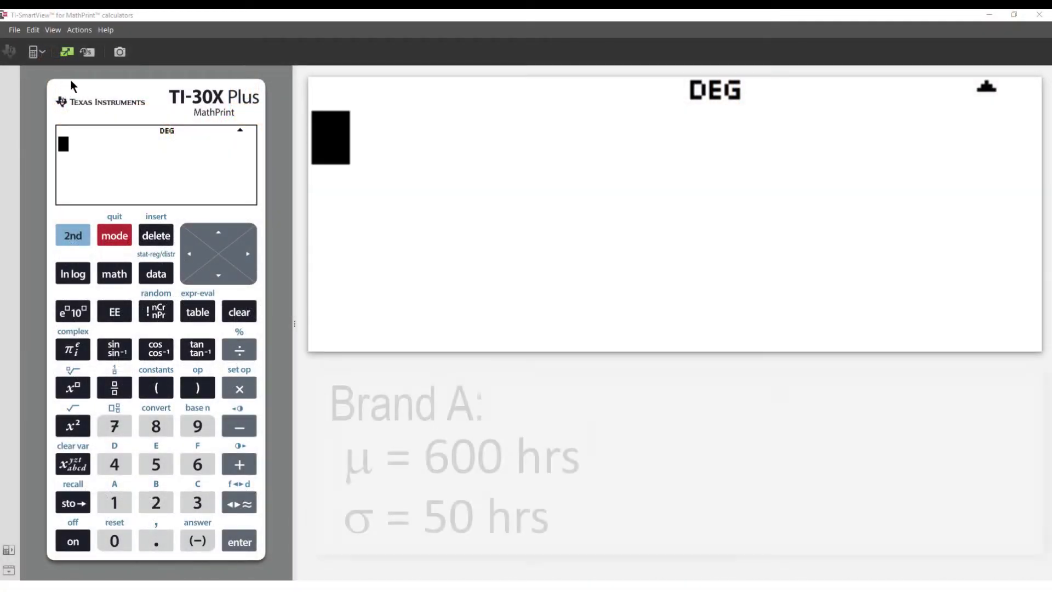
# Start a Normalcdf calculation for Brand A with a mean of 600 and a sigma of 50.
pyautogui.click(73, 236)
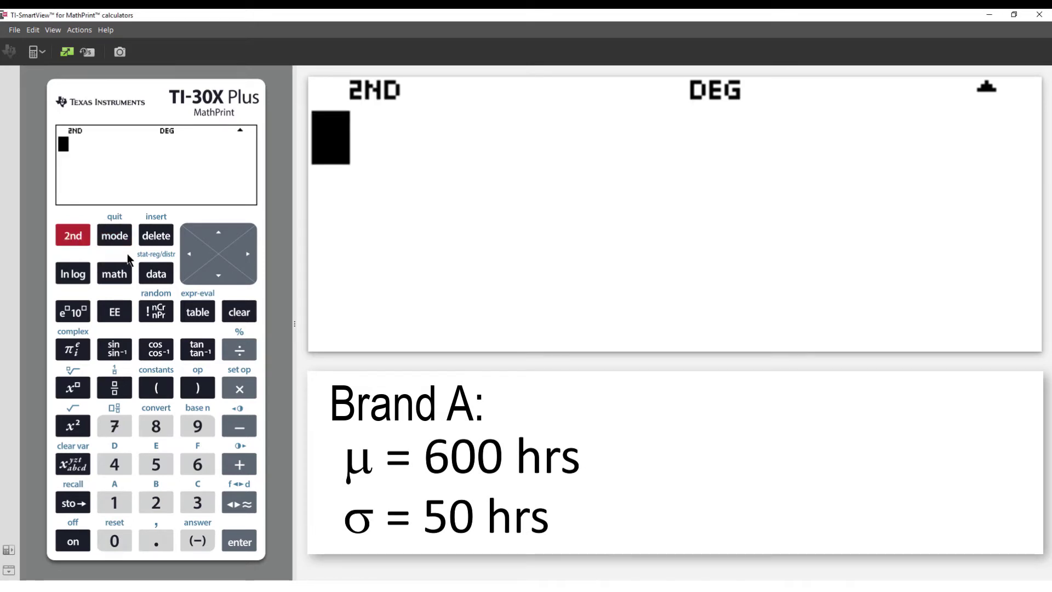
pyautogui.click(149, 275)
pyautogui.click(238, 263)
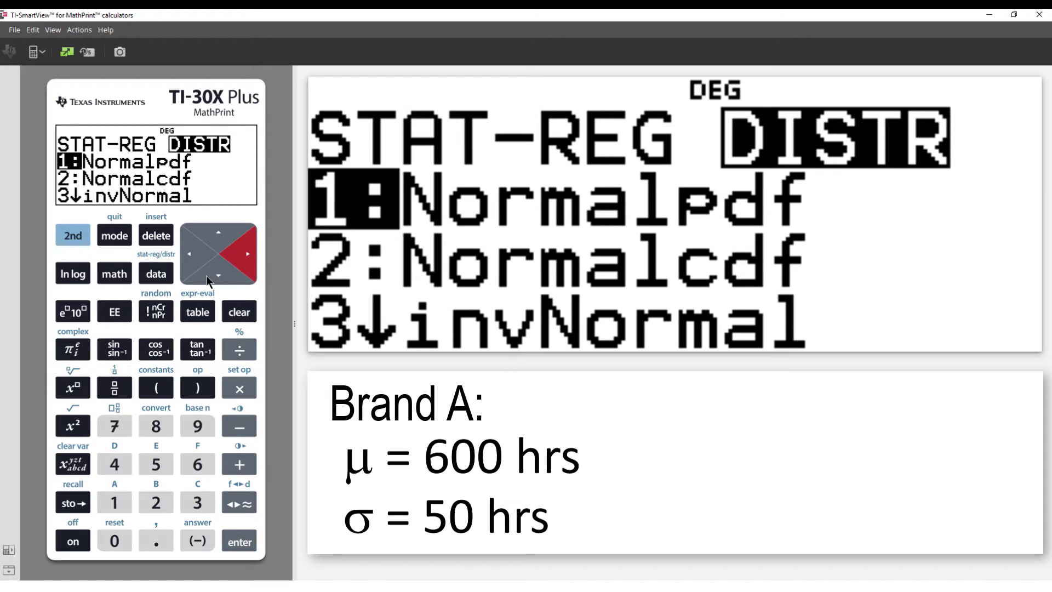
pyautogui.click(208, 276)
pyautogui.click(240, 543)
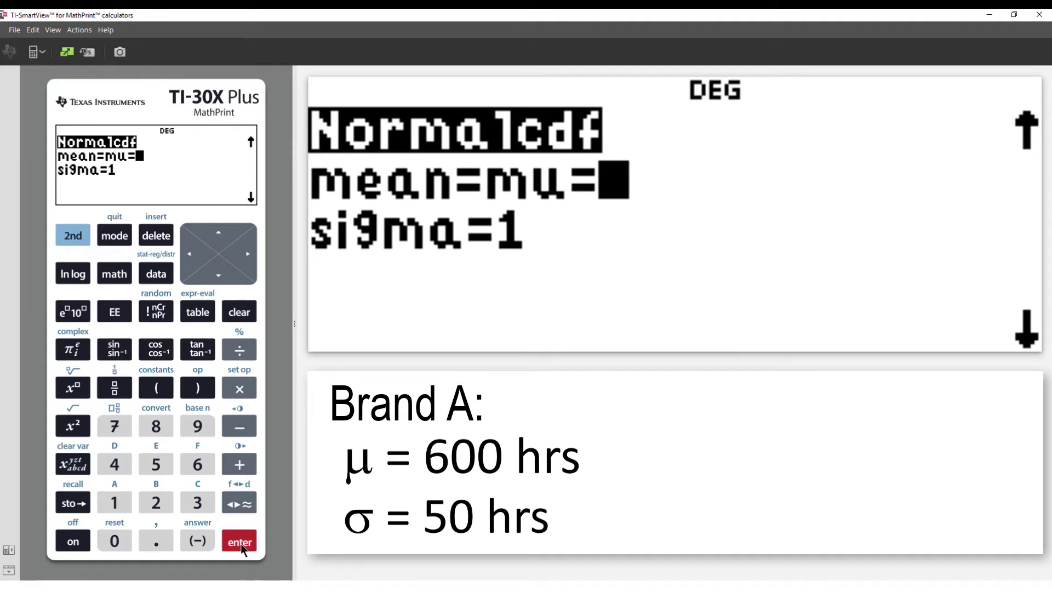
pyautogui.click(197, 465)
pyautogui.doubleClick(123, 541)
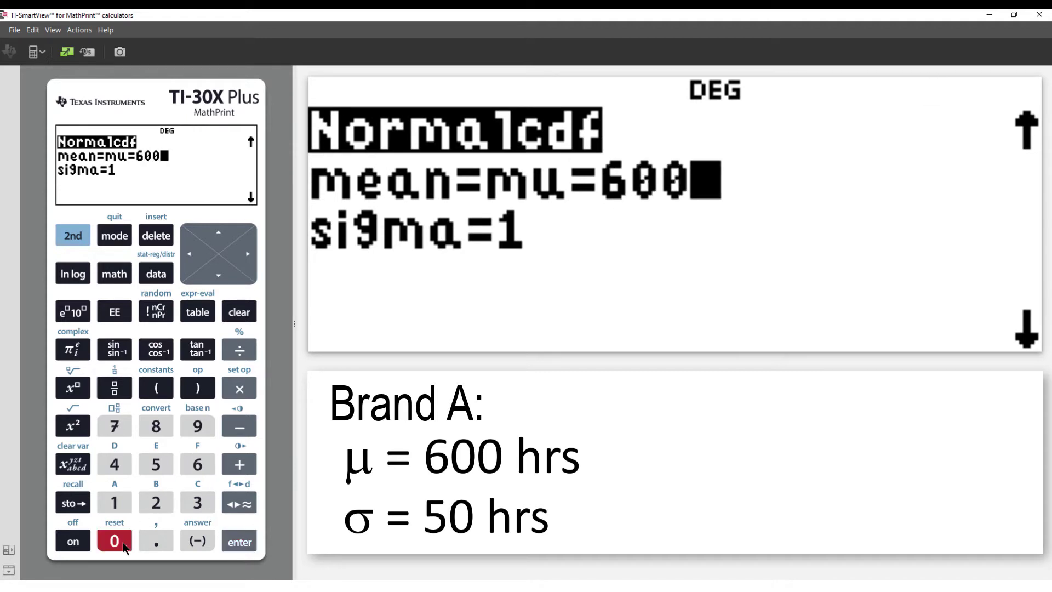
pyautogui.click(235, 538)
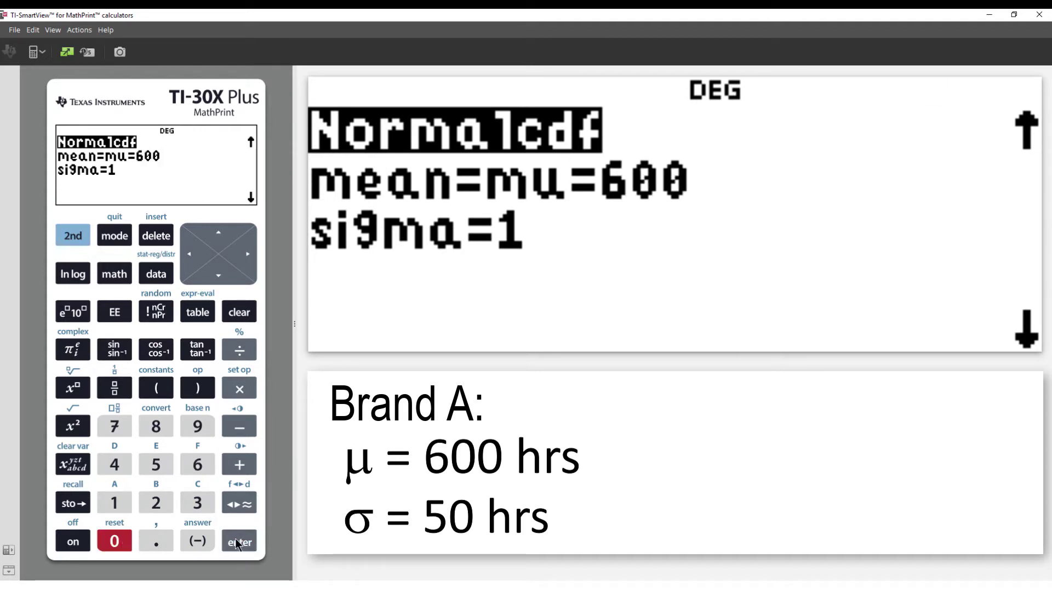
pyautogui.click(159, 475)
pyautogui.click(116, 541)
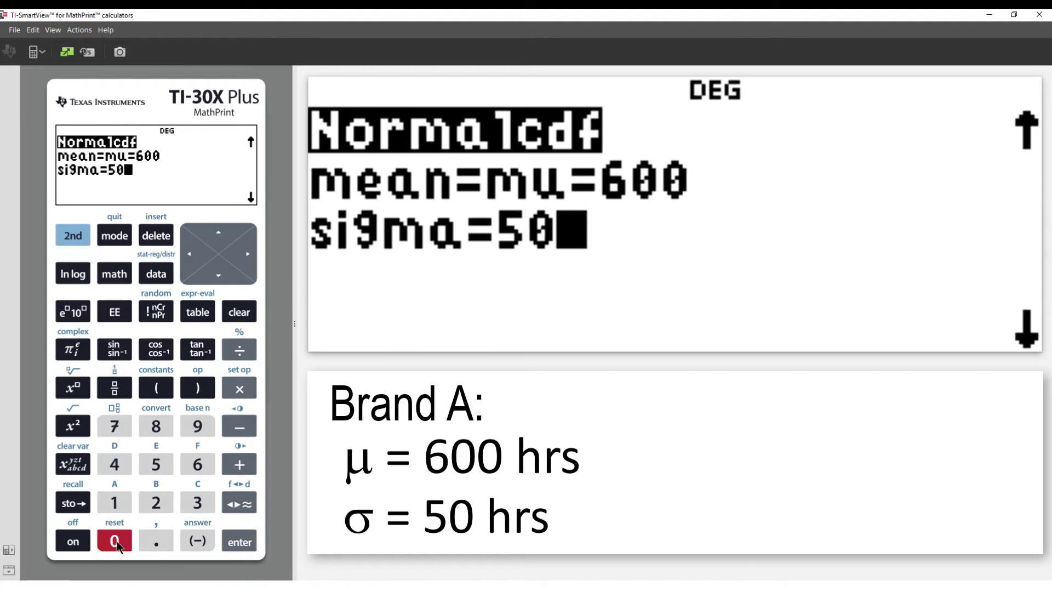
pyautogui.click(236, 549)
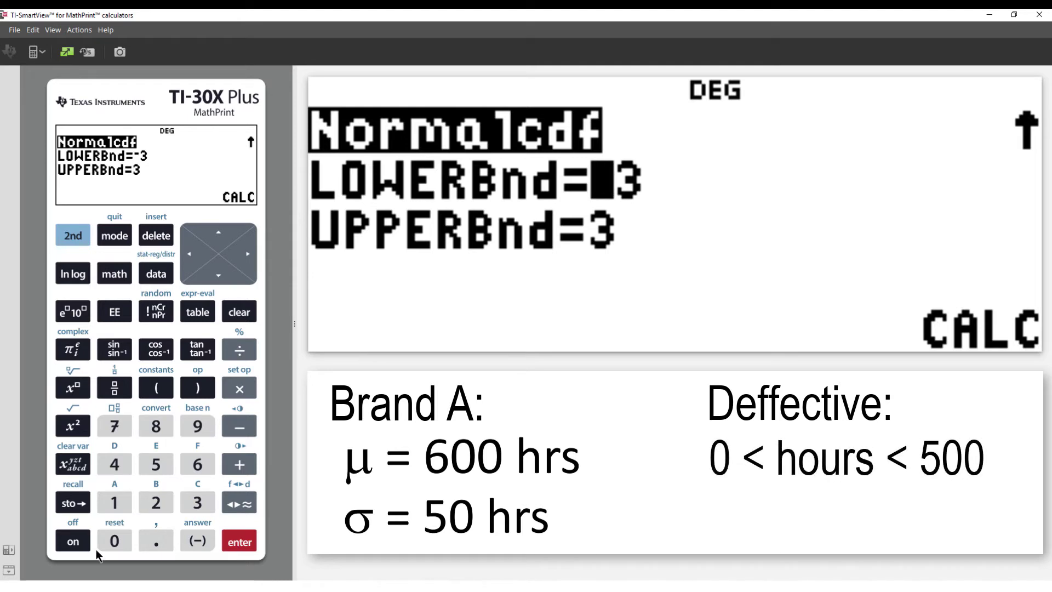
# Set the lower bound to 0 and the upper bound to 500, and calculate the Brand A probability.
pyautogui.click(109, 542)
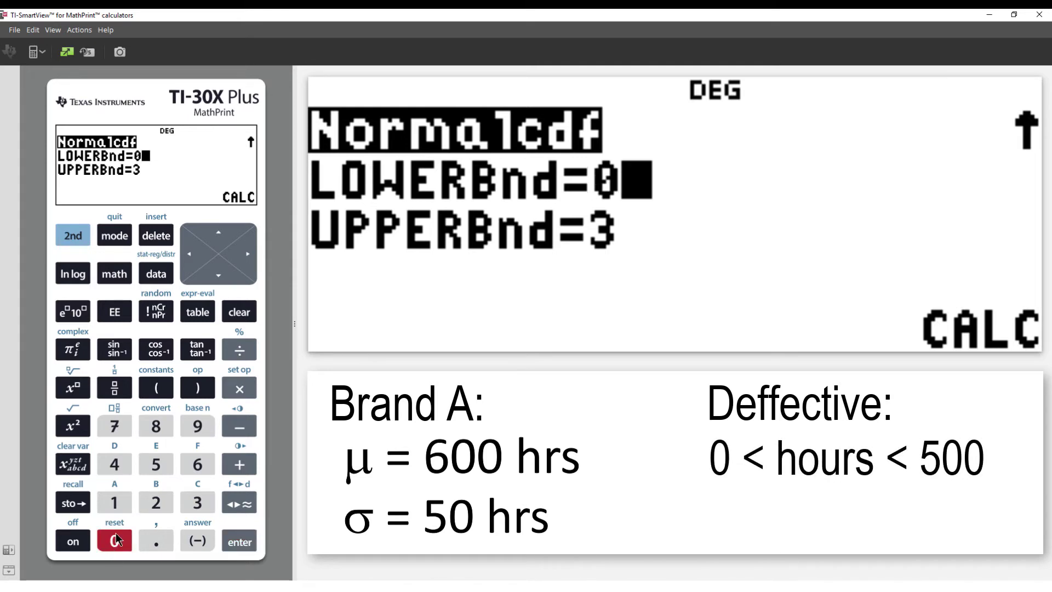
pyautogui.click(210, 275)
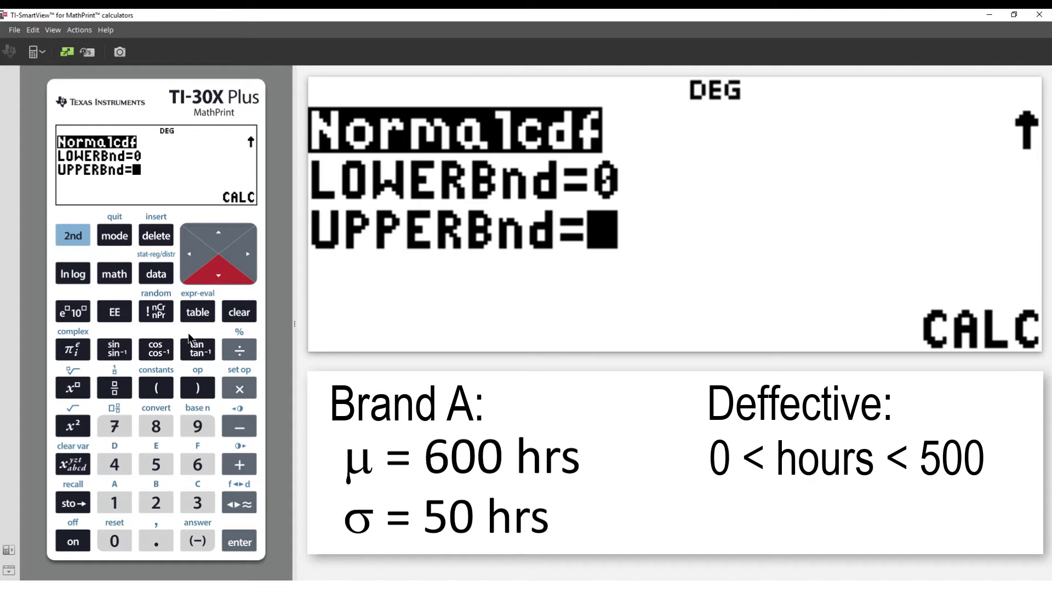
pyautogui.click(144, 466)
pyautogui.click(111, 540)
pyautogui.click(111, 540)
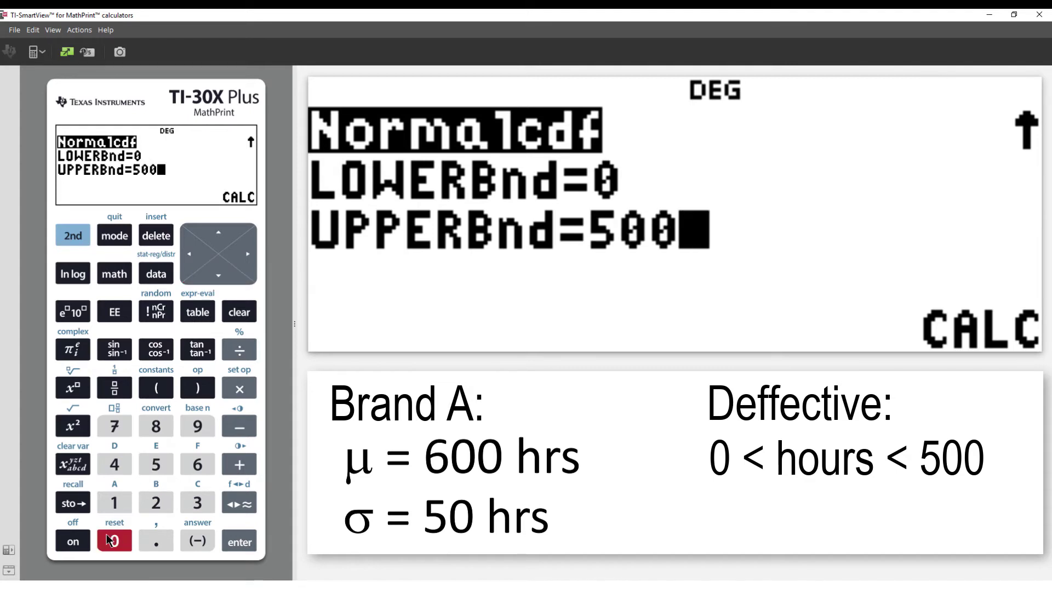
pyautogui.click(214, 273)
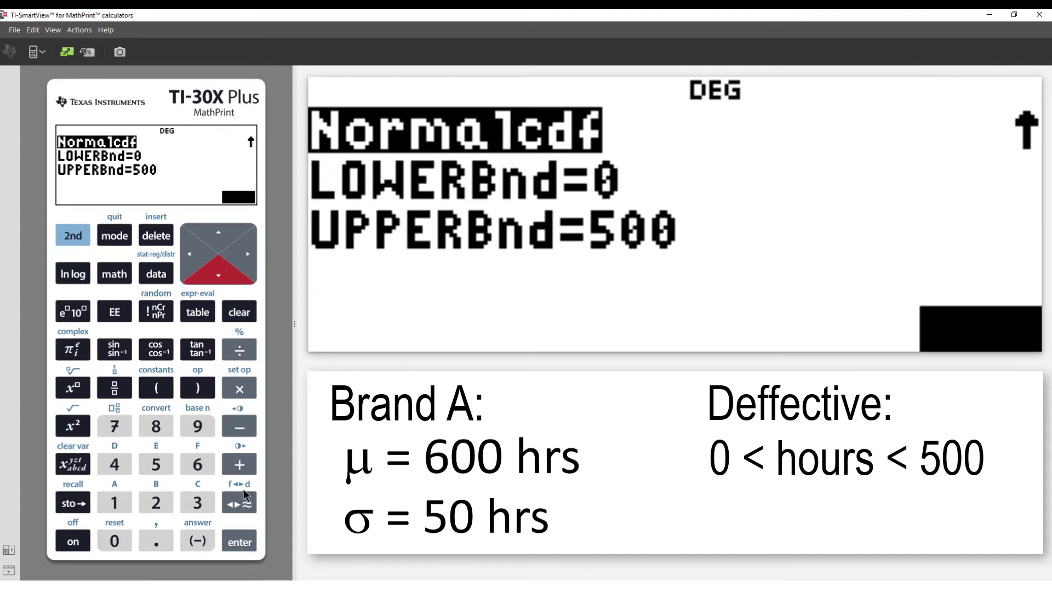
pyautogui.click(239, 542)
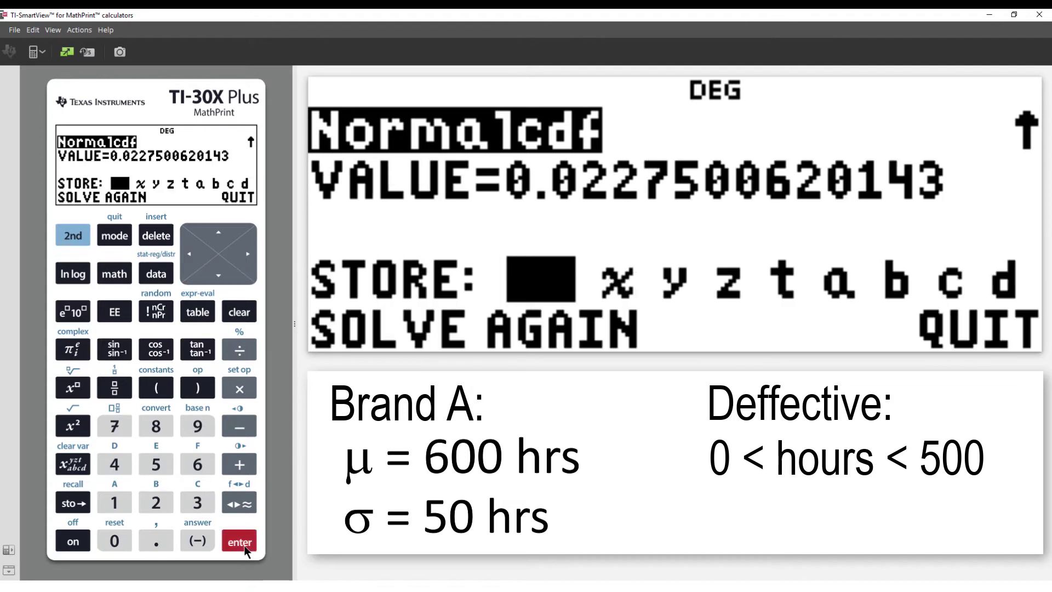
# Store the Brand A probability in variable x and choose to solve again.
pyautogui.click(246, 254)
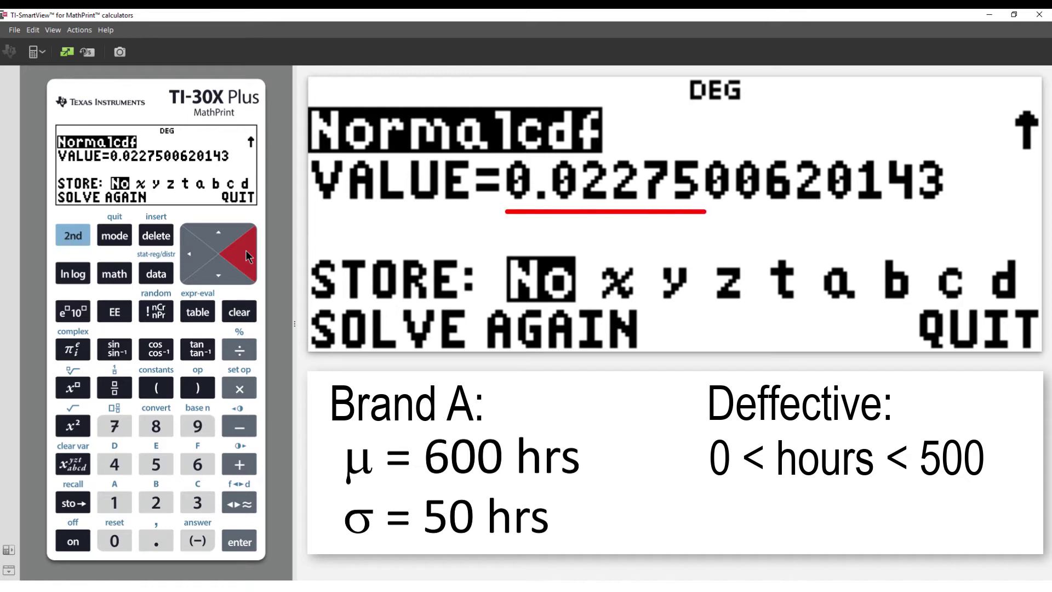
pyautogui.click(245, 543)
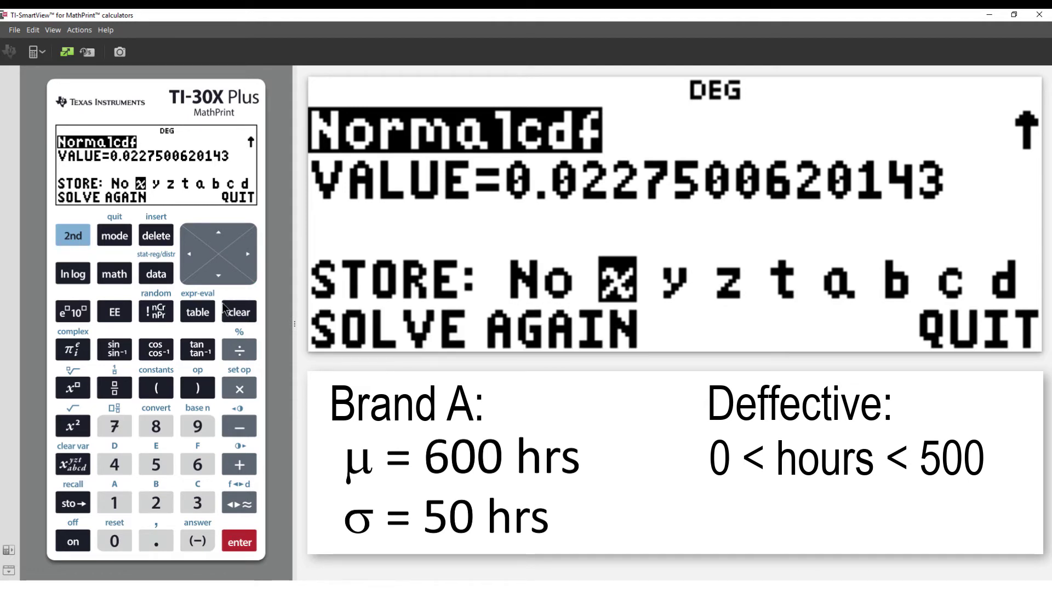
pyautogui.click(239, 541)
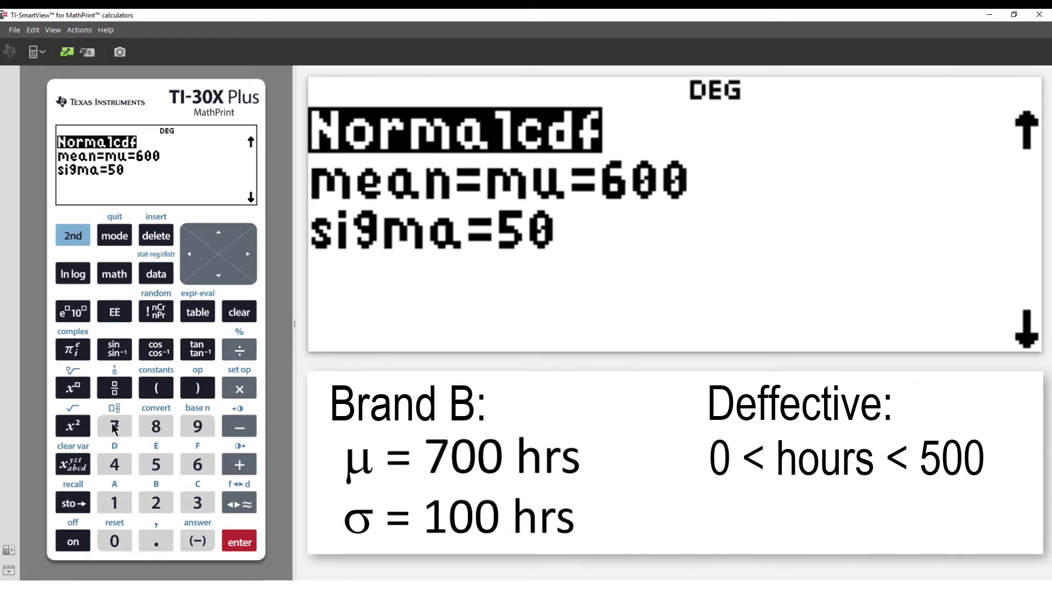
# Set the mean to 700 and sigma to 100 for Brand B, and calculate its probability using the existing bounds.
pyautogui.click(114, 427)
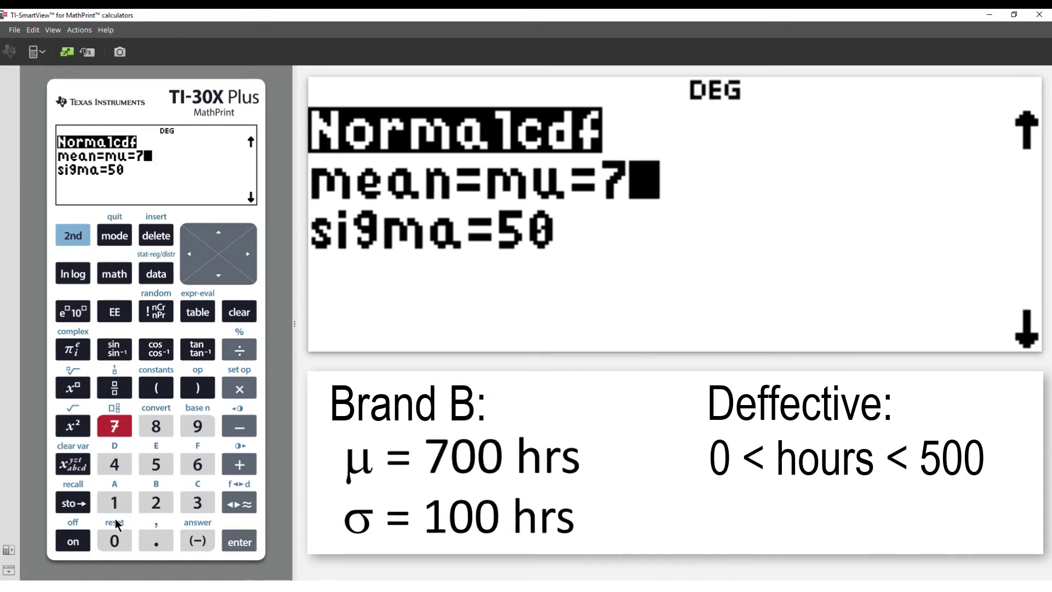
pyautogui.click(115, 541)
pyautogui.click(115, 541)
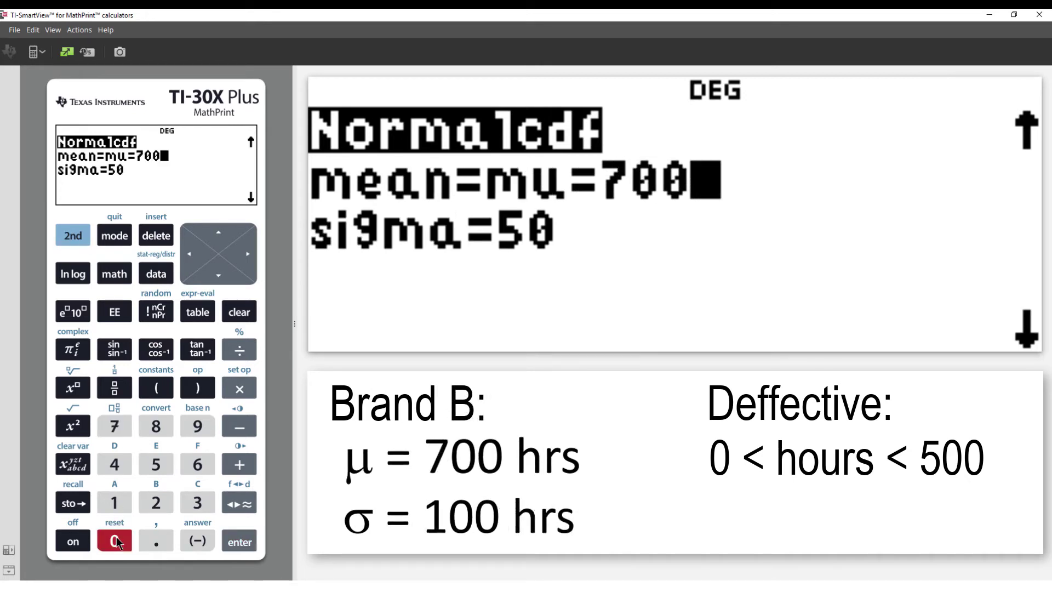
pyautogui.click(228, 542)
pyautogui.click(129, 510)
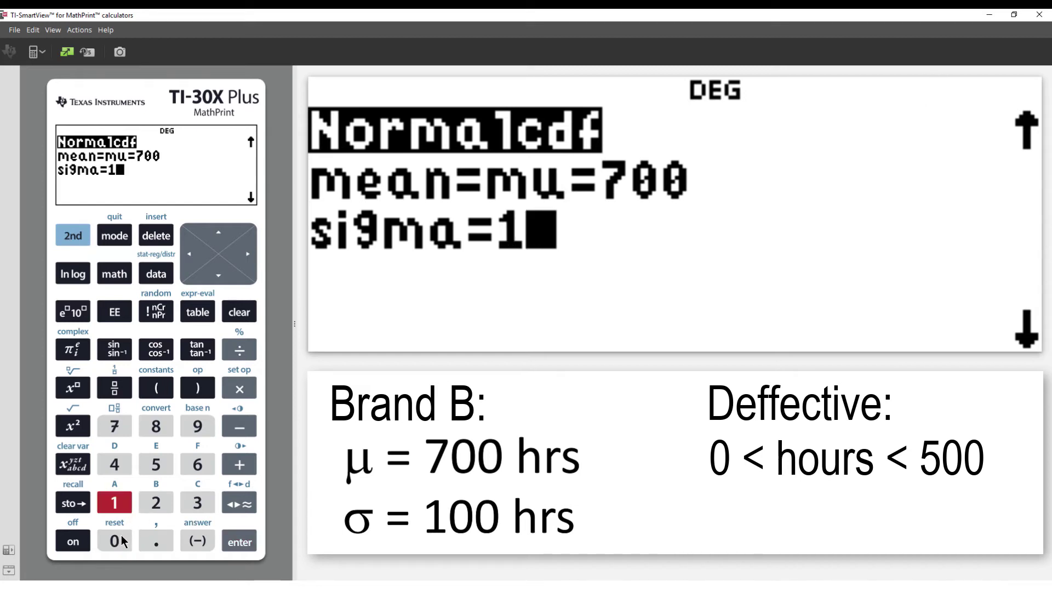
pyautogui.click(122, 540)
pyautogui.click(121, 540)
pyautogui.click(239, 543)
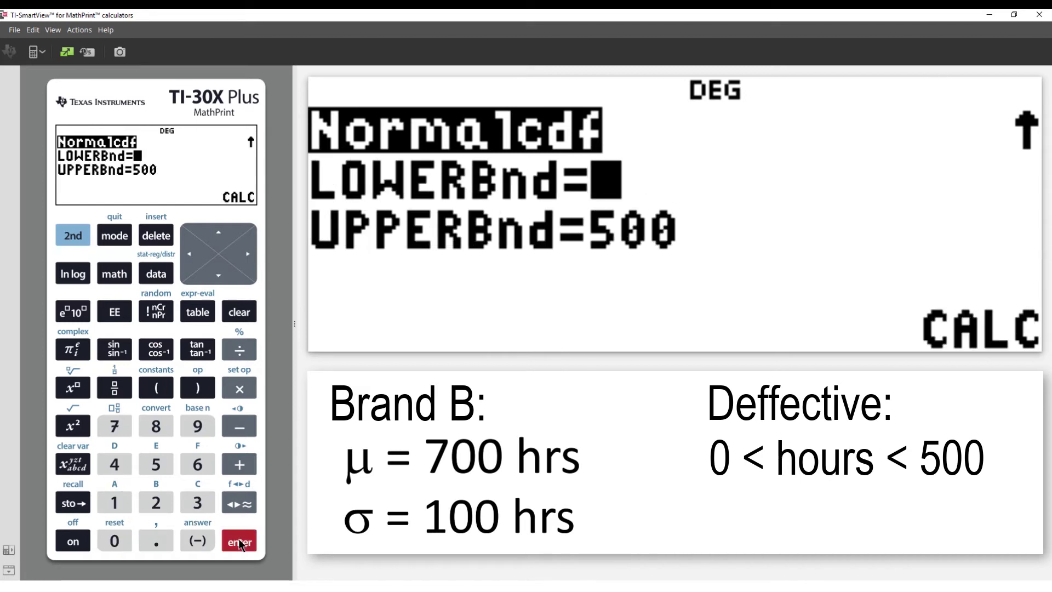
pyautogui.click(227, 279)
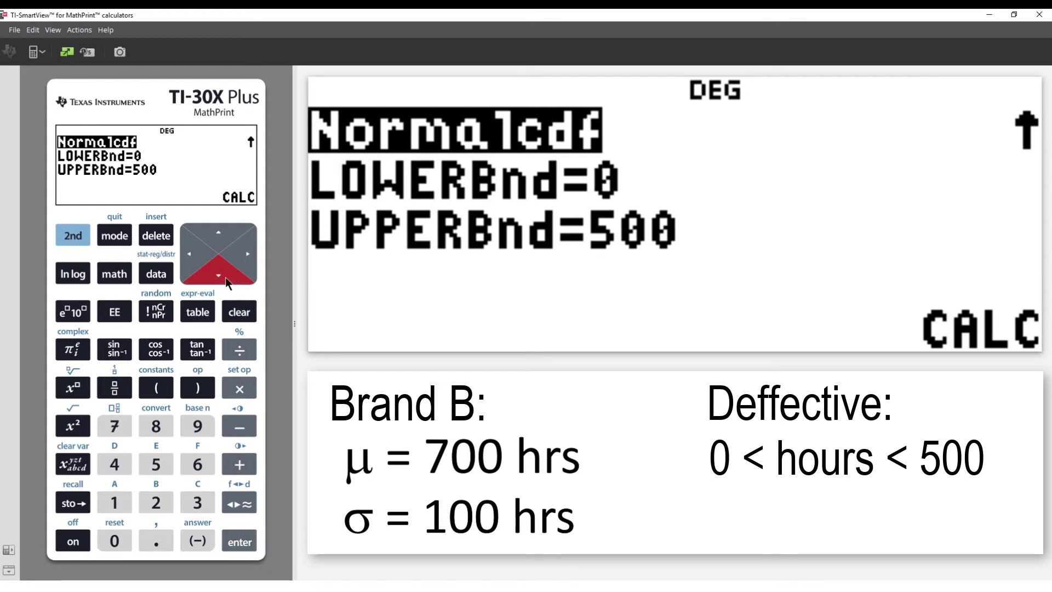
pyautogui.click(239, 542)
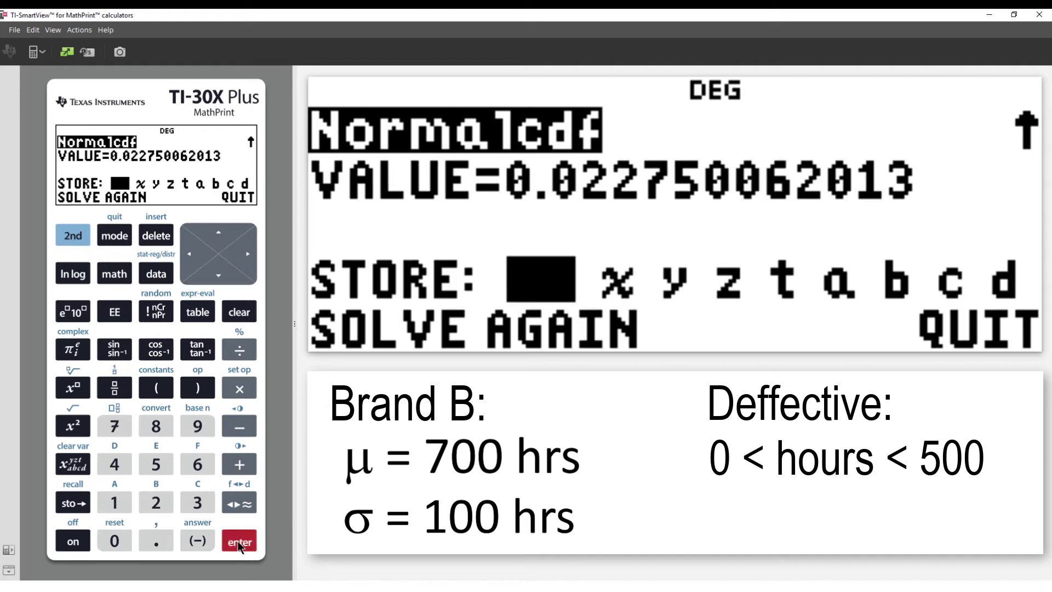
# Store the Brand B probability in variable y and quit the Normalcdf calculation.
pyautogui.doubleClick(246, 255)
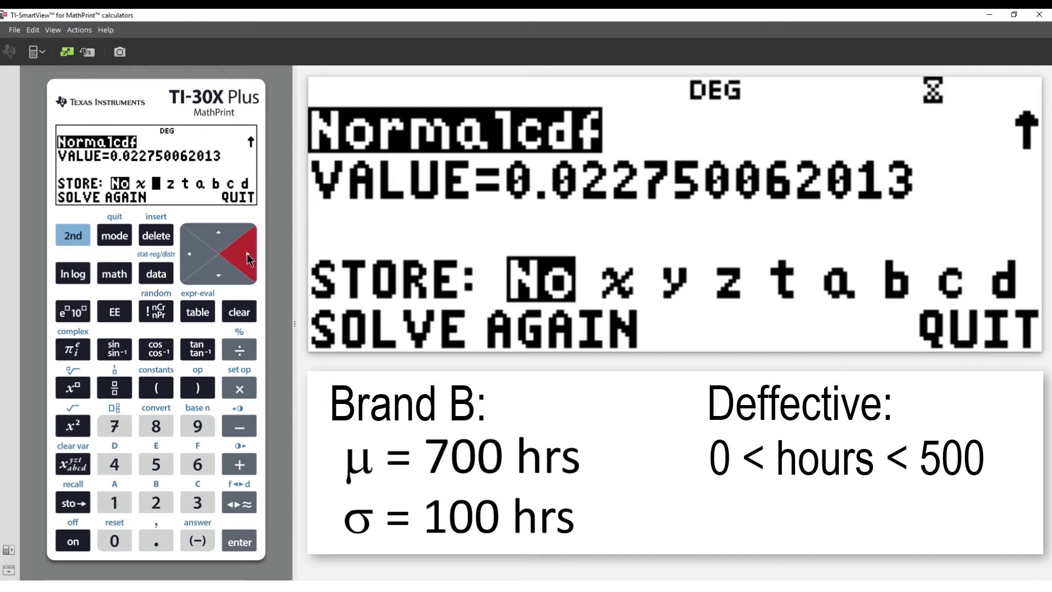
pyautogui.click(240, 542)
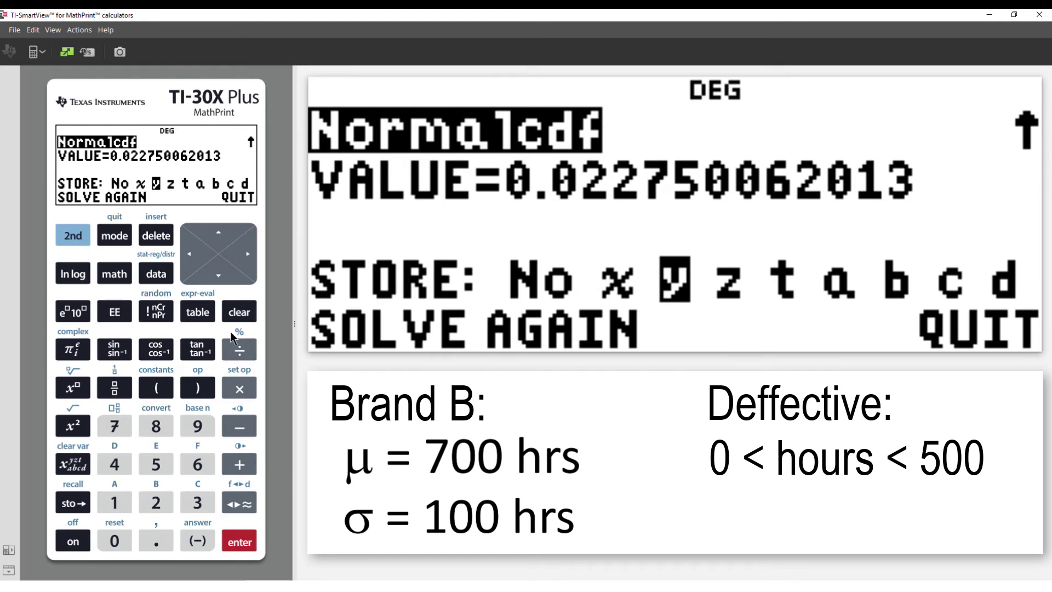
pyautogui.click(246, 256)
pyautogui.click(241, 541)
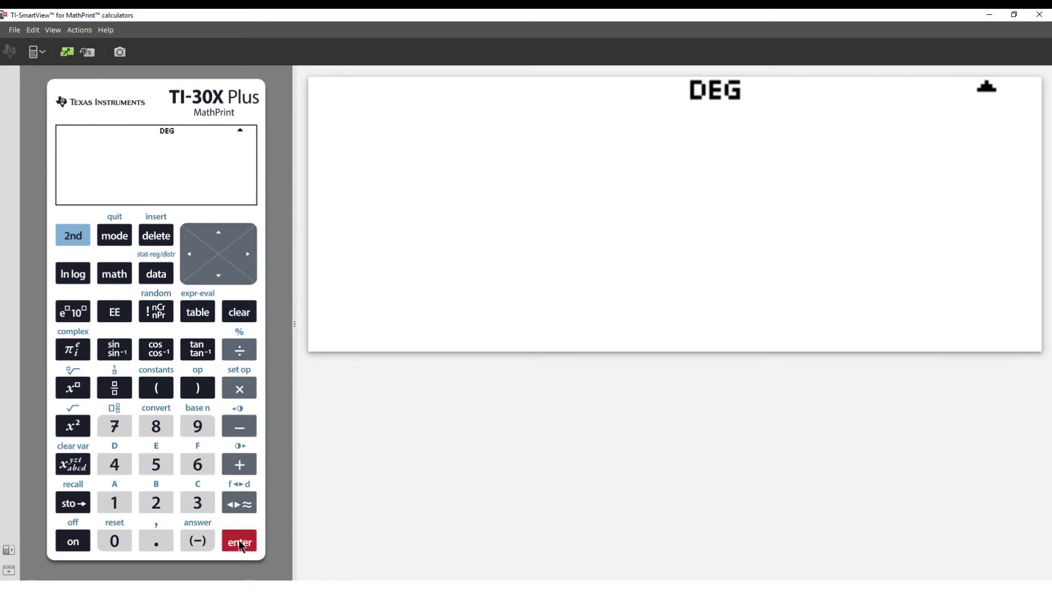
# Evaluate the stored variables x and y one after the other on the home screen to compare both probabilities.
pyautogui.click(73, 464)
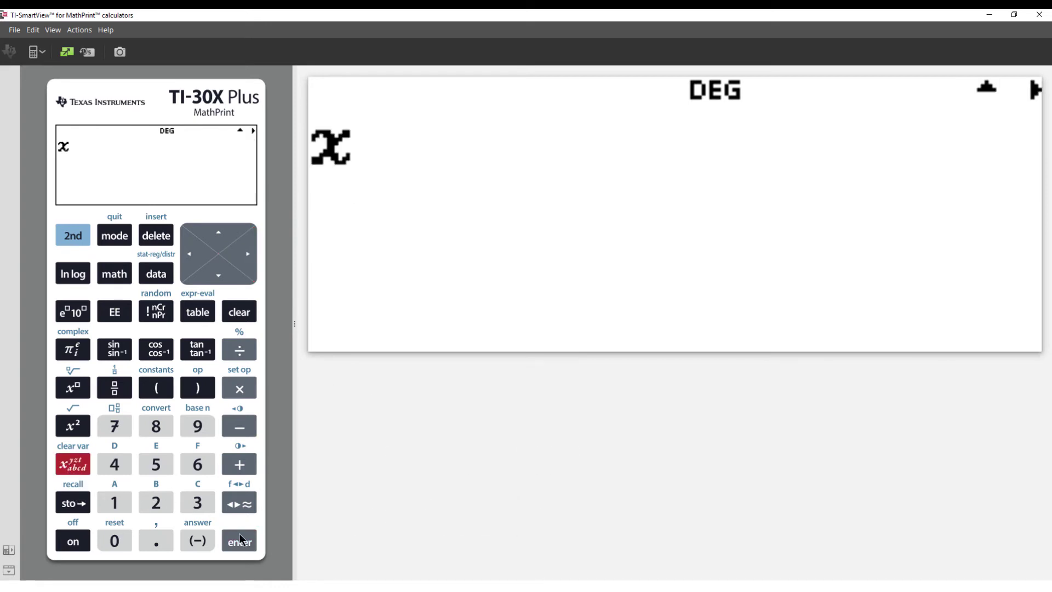
pyautogui.click(239, 542)
pyautogui.click(73, 464)
pyautogui.click(73, 464)
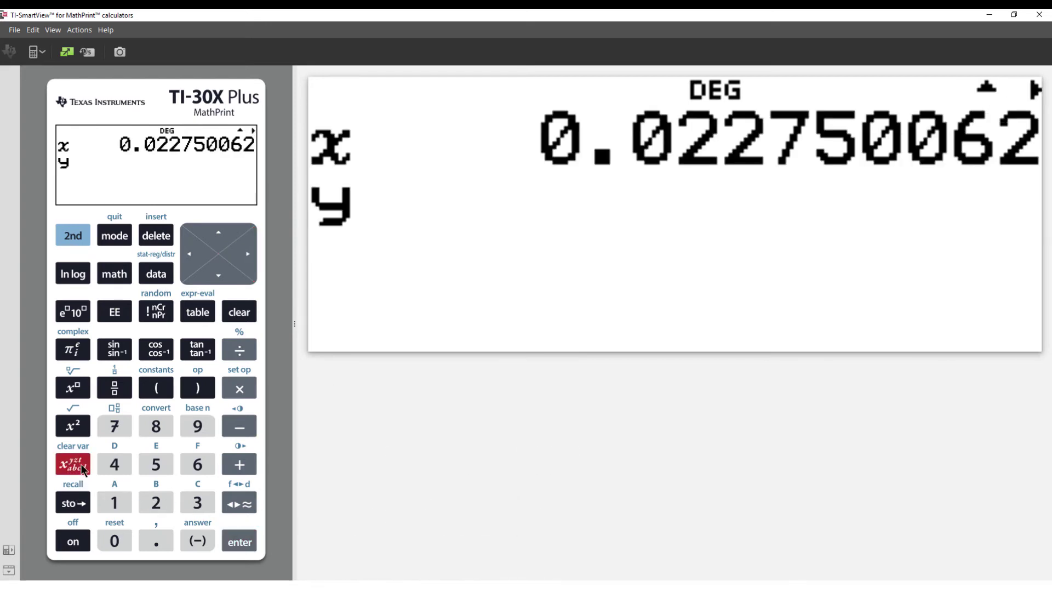
pyautogui.click(241, 542)
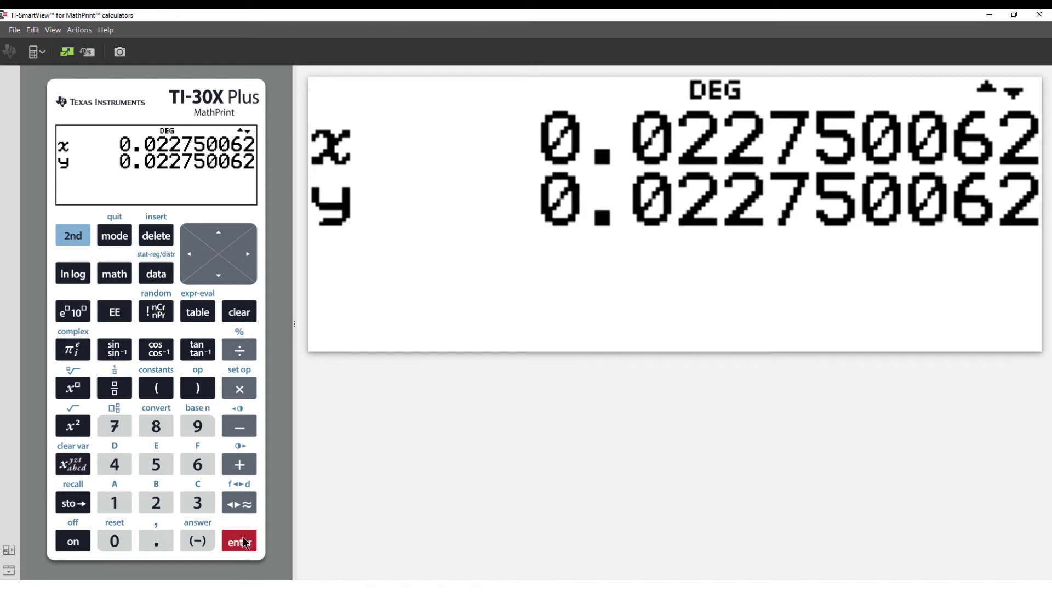